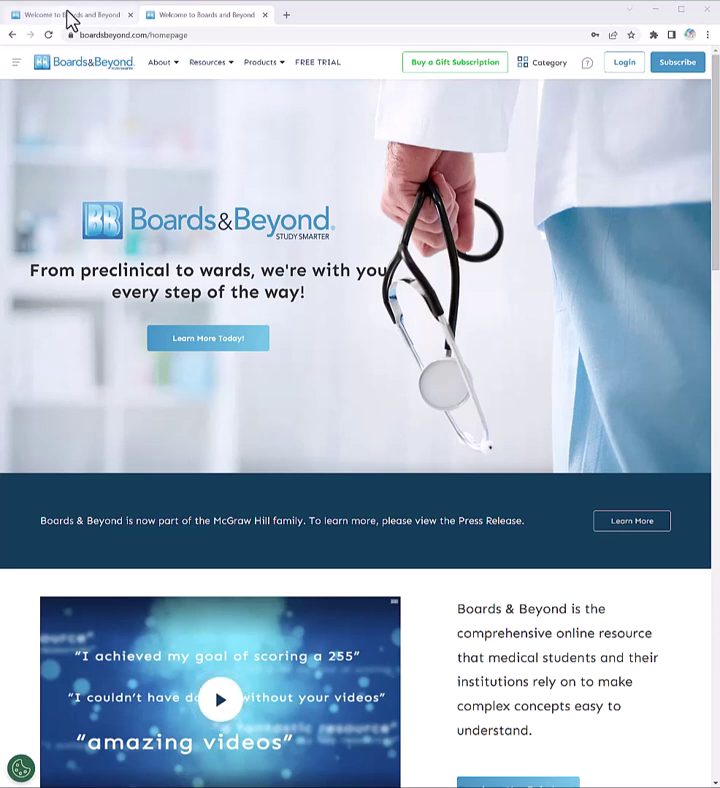
Look through the Step 1-Preclinical categories on the member dashboard and open the System Tutorials
{"action": "mouse_move", "coordinate": [66, 14]}
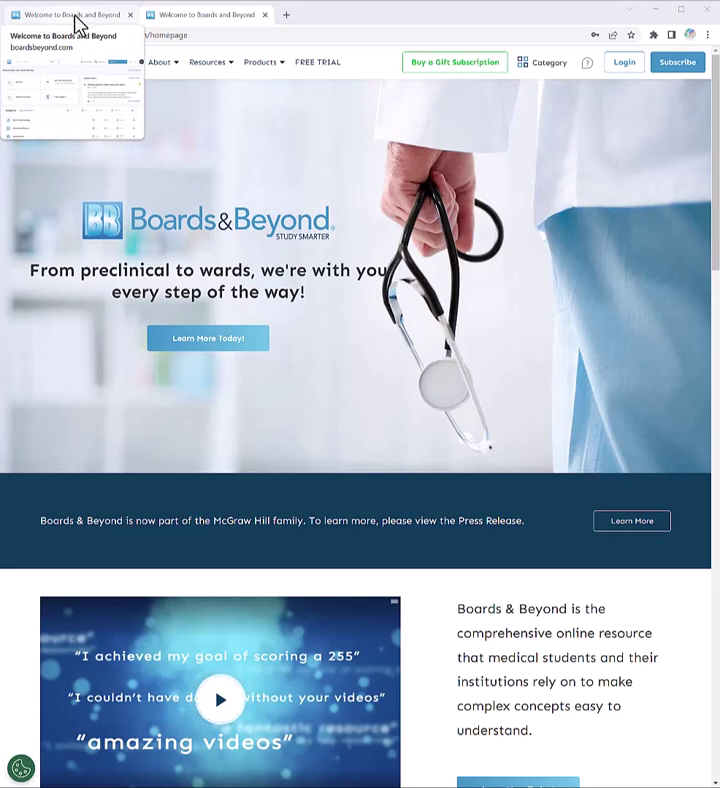
{"action": "left_click", "coordinate": [75, 16]}
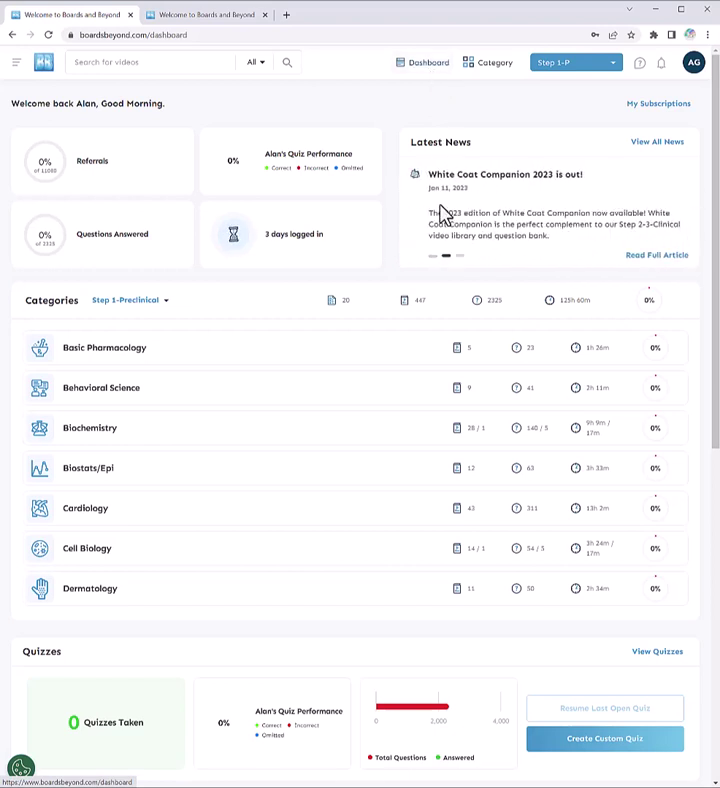
{"action": "scroll", "coordinate": [399, 362], "scroll_direction": "down", "scroll_amount": 1}
{"action": "scroll", "coordinate": [397, 362], "scroll_direction": "down", "scroll_amount": 2}
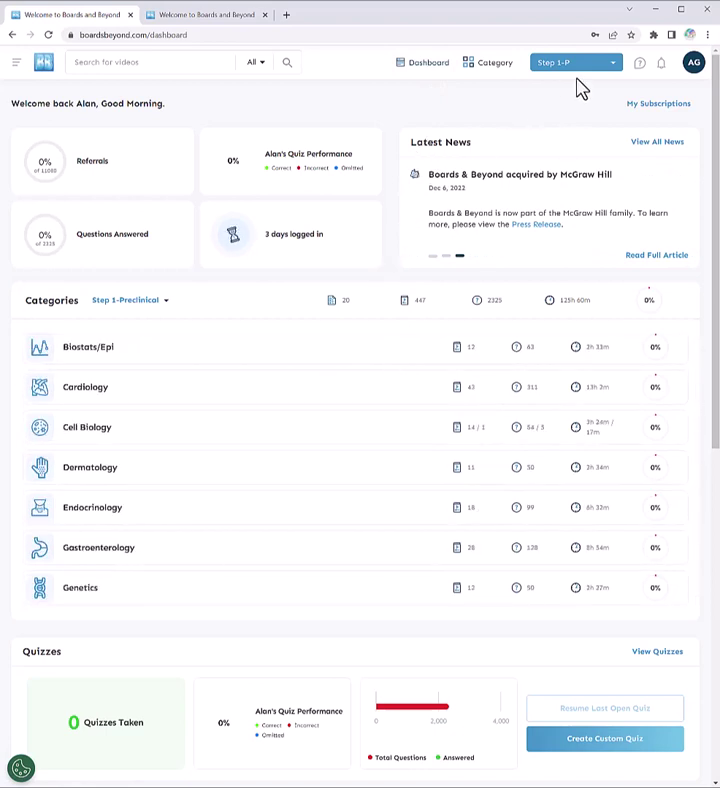
{"action": "left_click", "coordinate": [641, 68]}
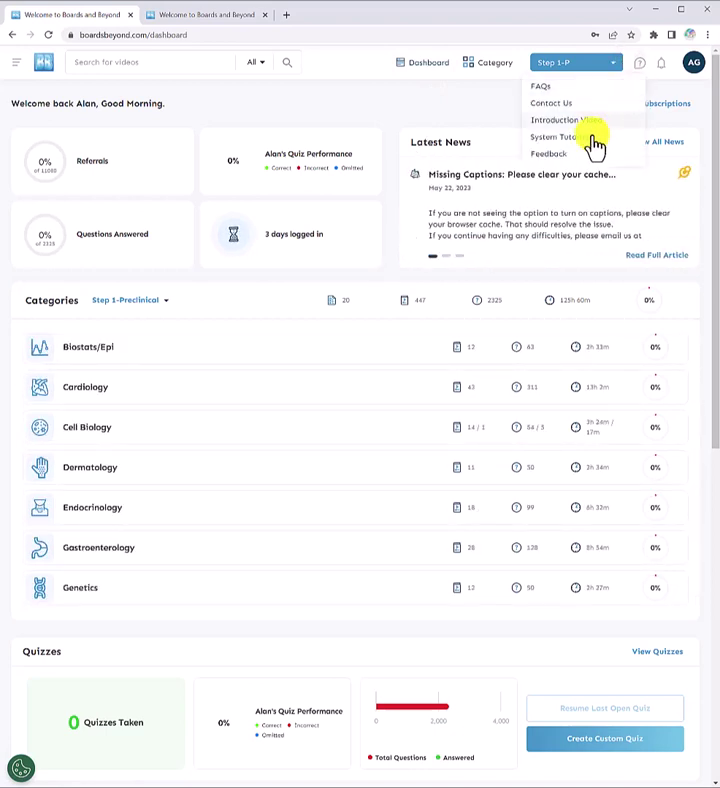
{"action": "left_click", "coordinate": [590, 136]}
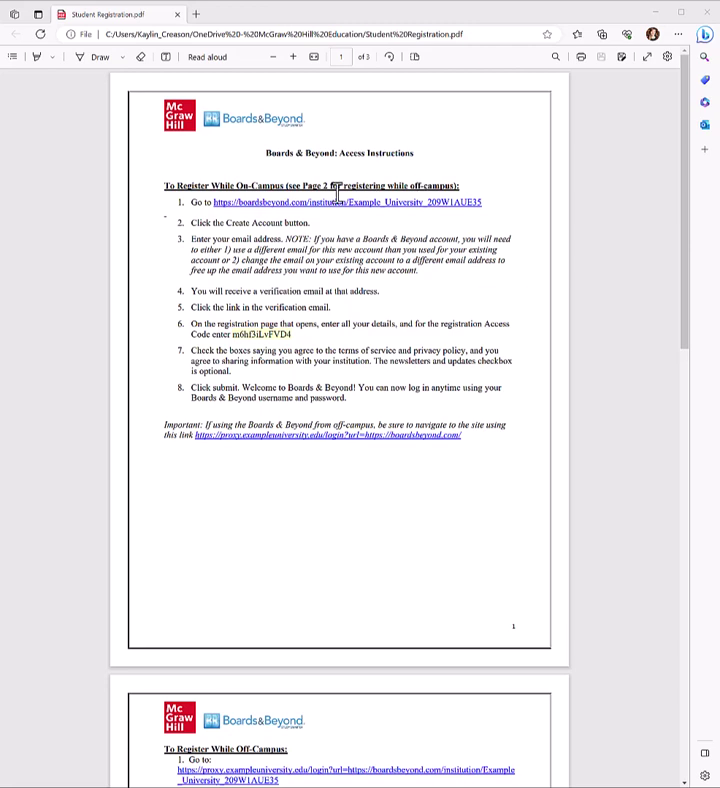
In the Student Registration PDF, highlight the on-campus registration link and the instruction containing the registration access code
{"action": "left_click_drag", "start_coordinate": [190, 203], "coordinate": [482, 205]}
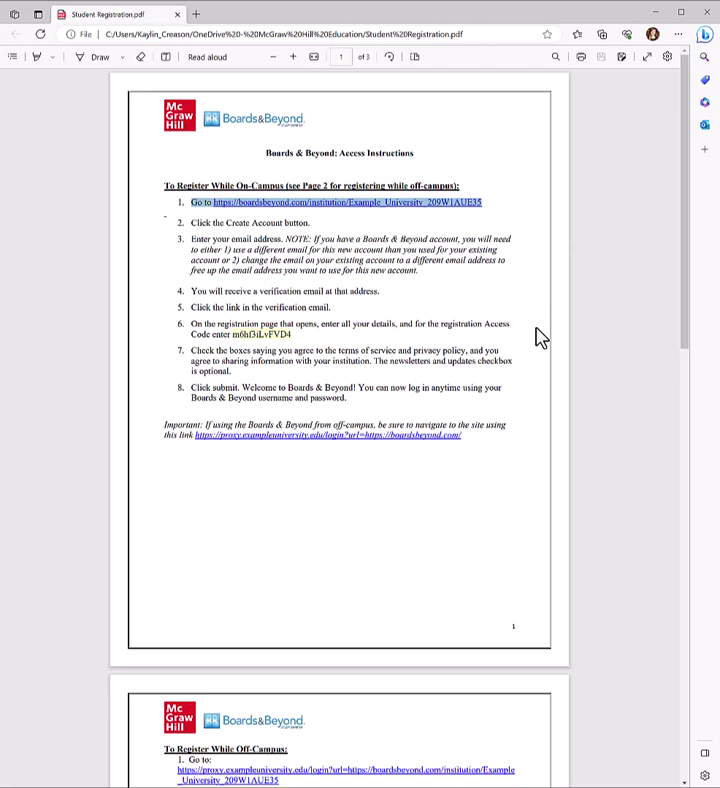
{"action": "left_click_drag", "start_coordinate": [183, 327], "coordinate": [292, 337]}
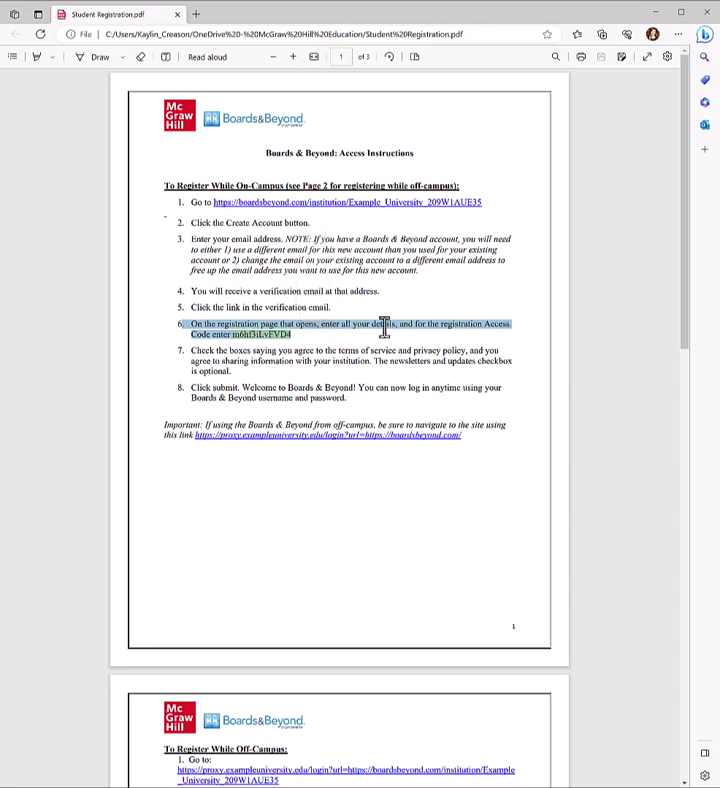
{"action": "key", "text": "alt+Tab"}
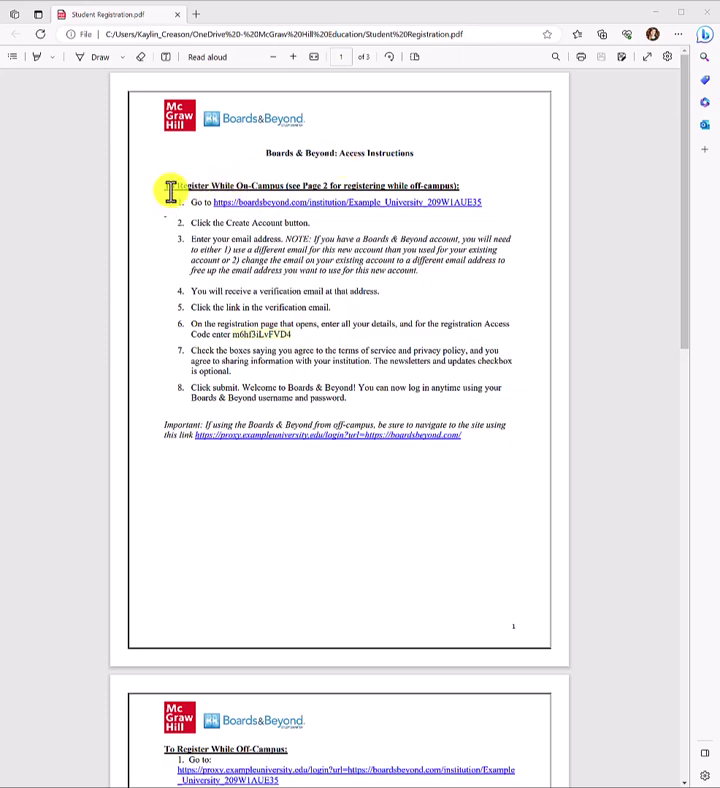
Compare the off-campus registration instructions on page 2 of the PDF with the on-campus ones on page 1
{"action": "scroll", "coordinate": [412, 330], "scroll_direction": "down", "scroll_amount": 5}
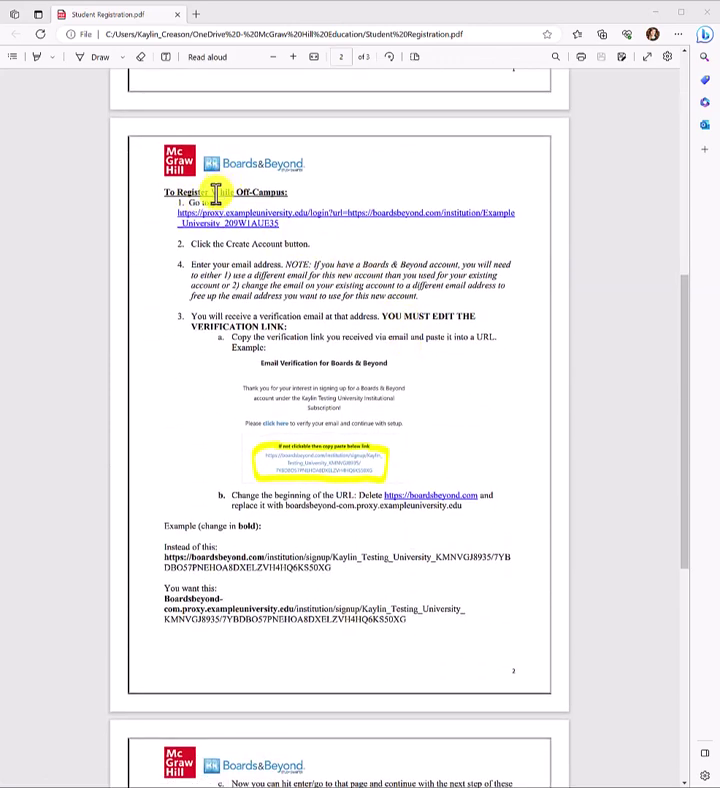
{"action": "scroll", "coordinate": [364, 357], "scroll_direction": "up", "scroll_amount": 5}
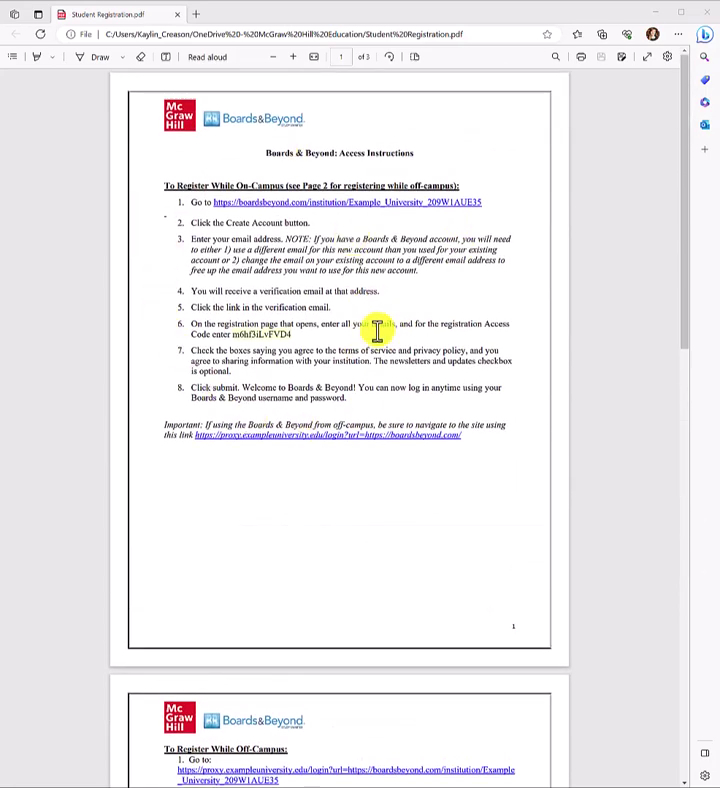
{"action": "scroll", "coordinate": [377, 331], "scroll_direction": "down", "scroll_amount": 5}
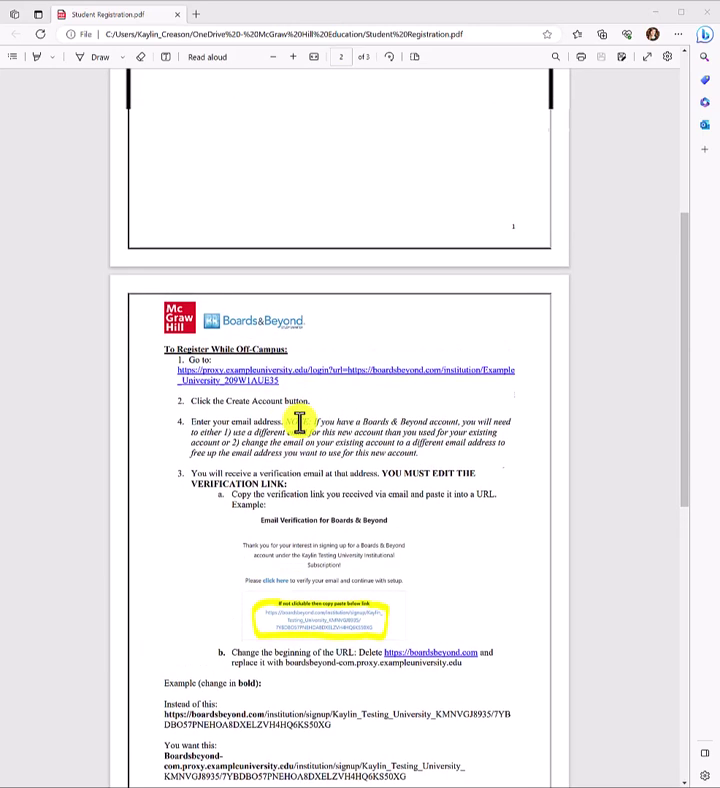
{"action": "scroll", "coordinate": [299, 422], "scroll_direction": "up", "scroll_amount": 5}
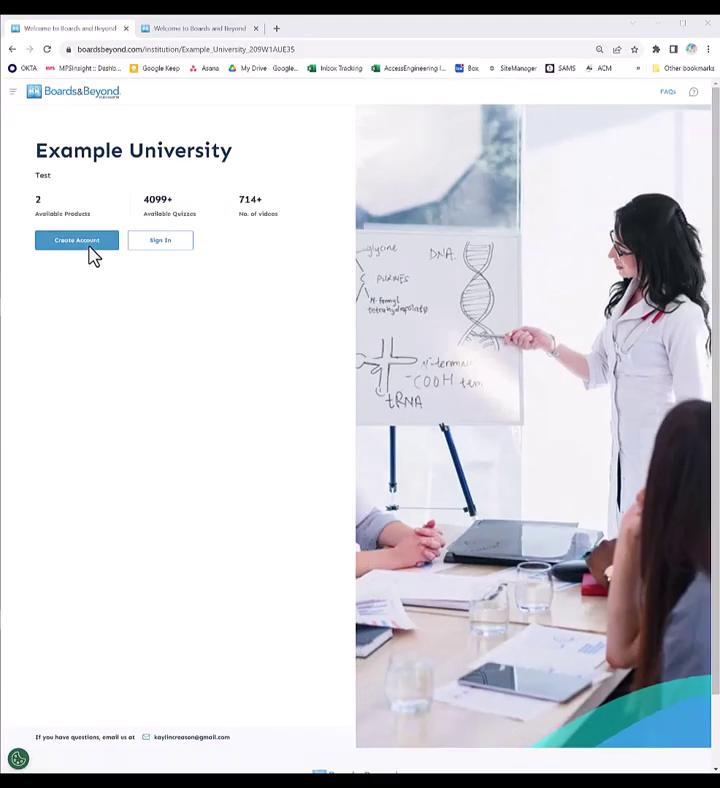
Start creating an account on the Example University page and submit the student's email address for verification
{"action": "left_click", "coordinate": [91, 256]}
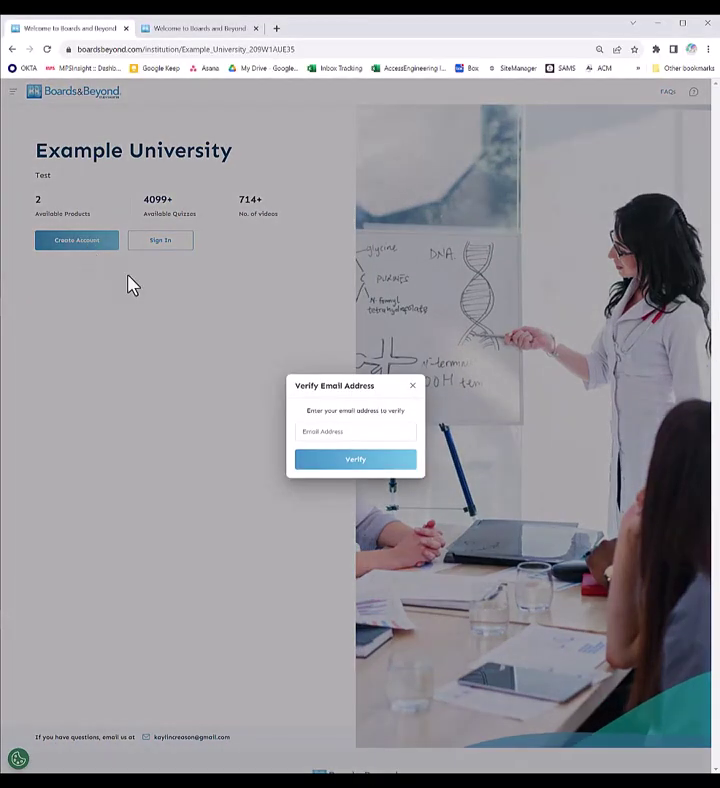
{"action": "left_click", "coordinate": [363, 431]}
{"action": "key", "text": "ctrl+v"}
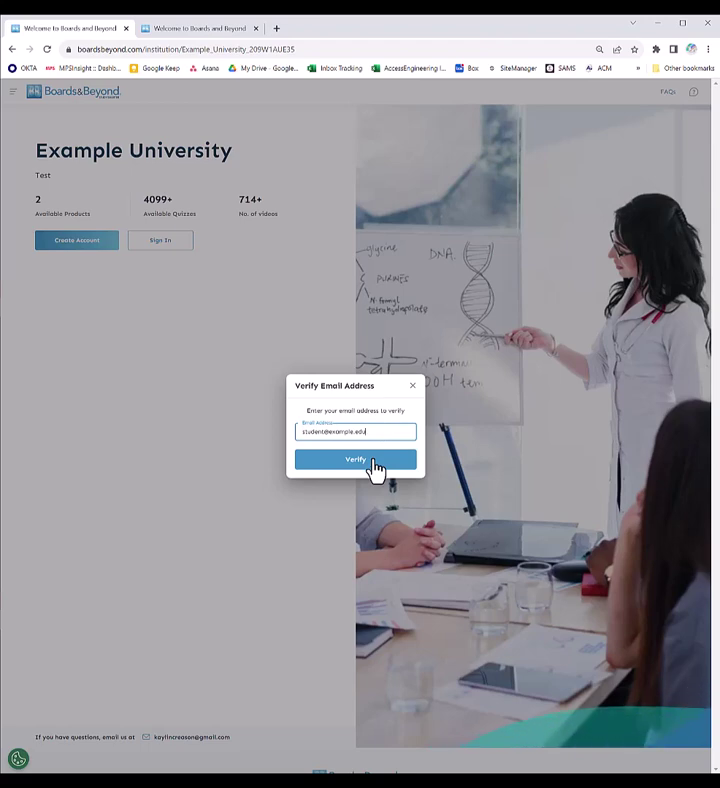
{"action": "left_click", "coordinate": [374, 462]}
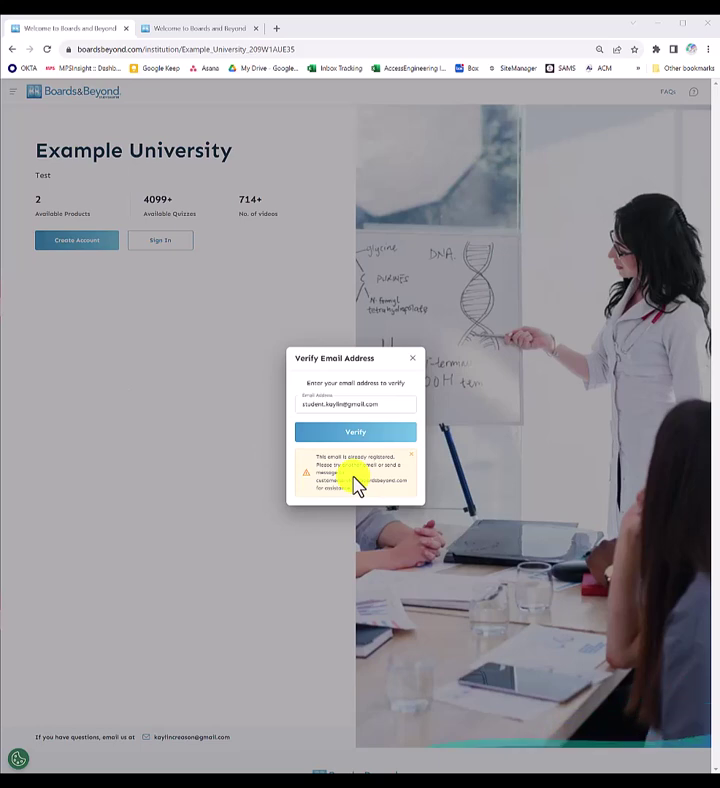
Switch to the browser tab with the existing student account and open its My Profile page
{"action": "left_click", "coordinate": [231, 28]}
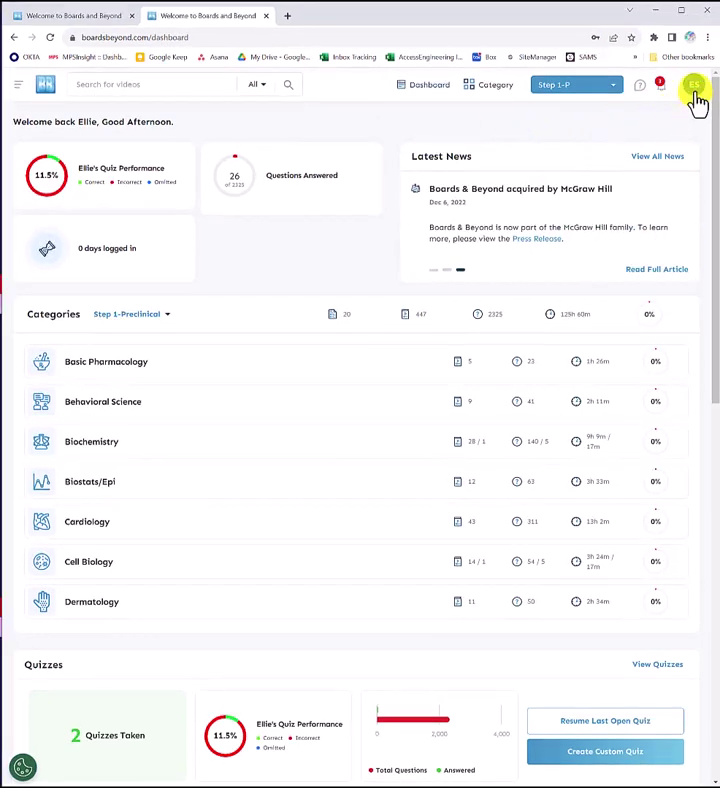
{"action": "left_click", "coordinate": [694, 88]}
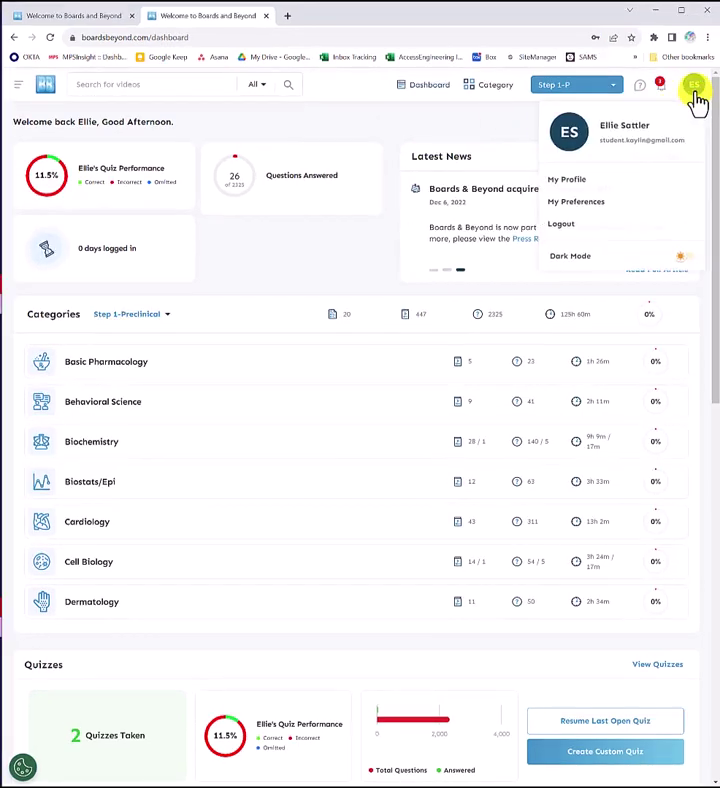
{"action": "left_click", "coordinate": [634, 182]}
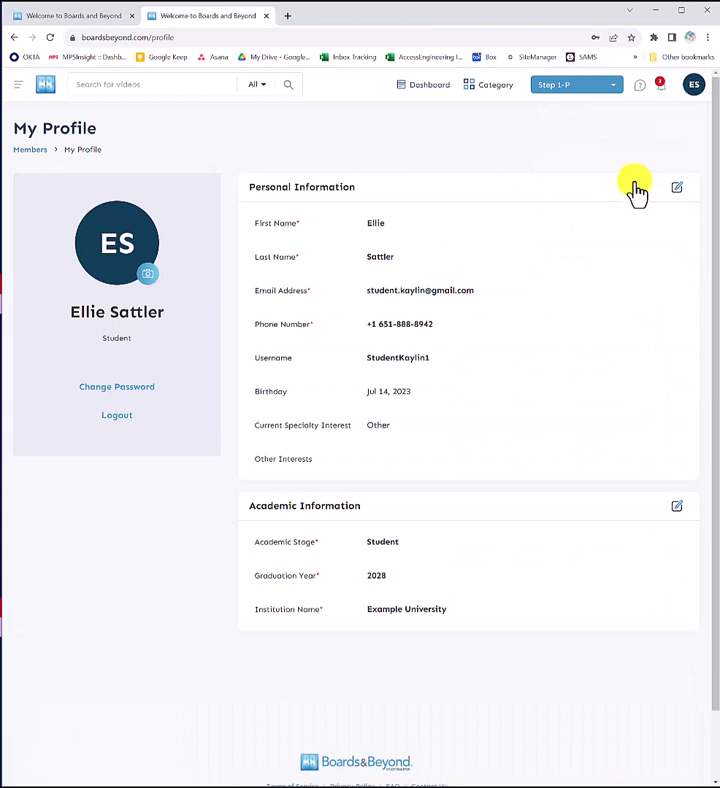
Replace the email address in the profile's Personal Information with a different one, save it and acknowledge the verification notice
{"action": "left_click", "coordinate": [676, 189]}
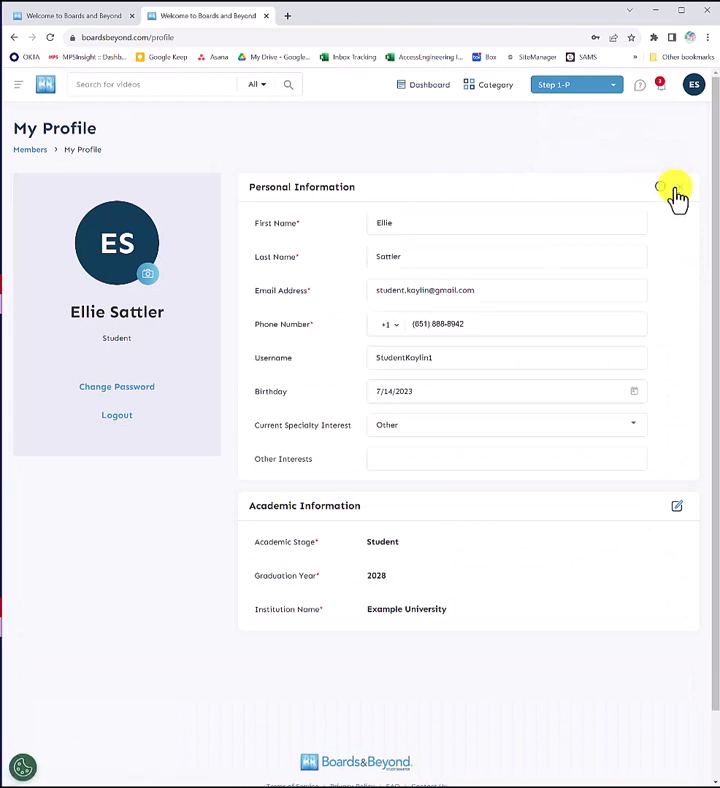
{"action": "left_click", "coordinate": [510, 289]}
{"action": "triple_click", "coordinate": [510, 289]}
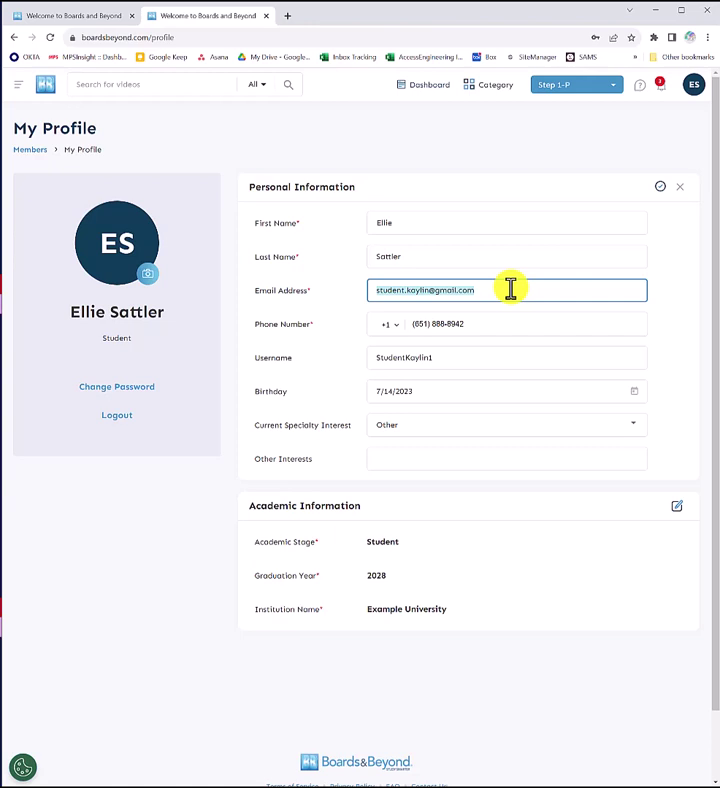
{"action": "key", "text": "ctrl+v"}
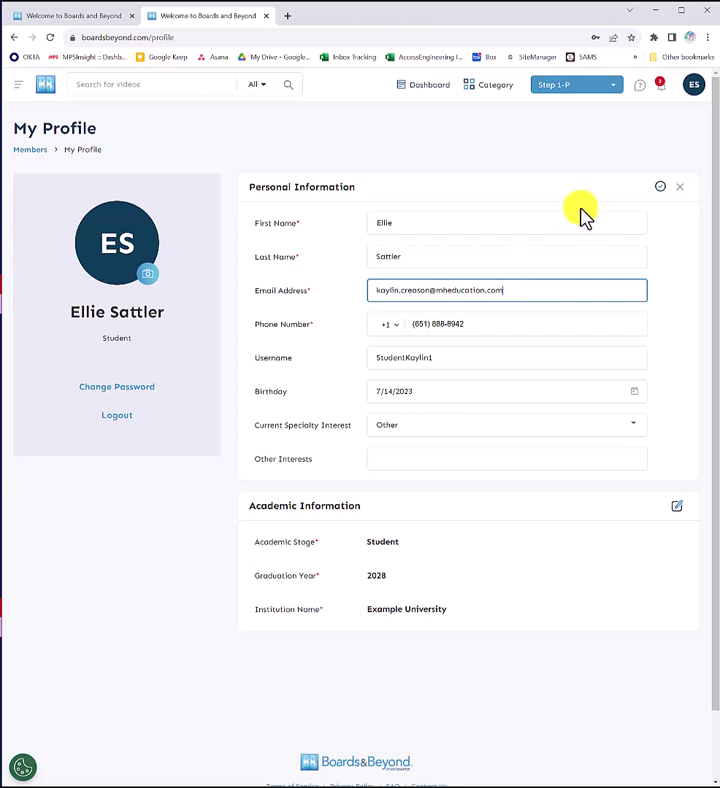
{"action": "left_click", "coordinate": [660, 190]}
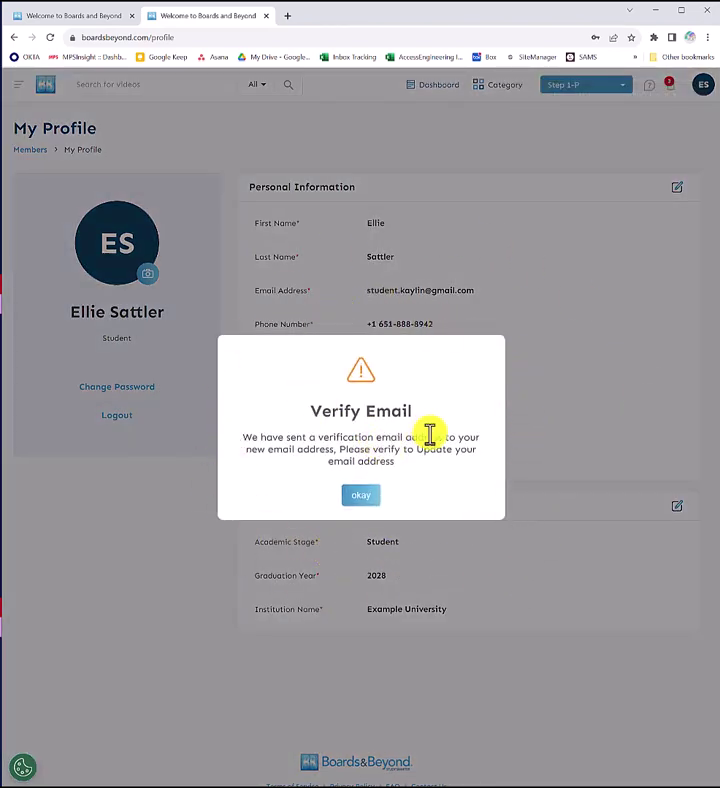
{"action": "left_click", "coordinate": [366, 500]}
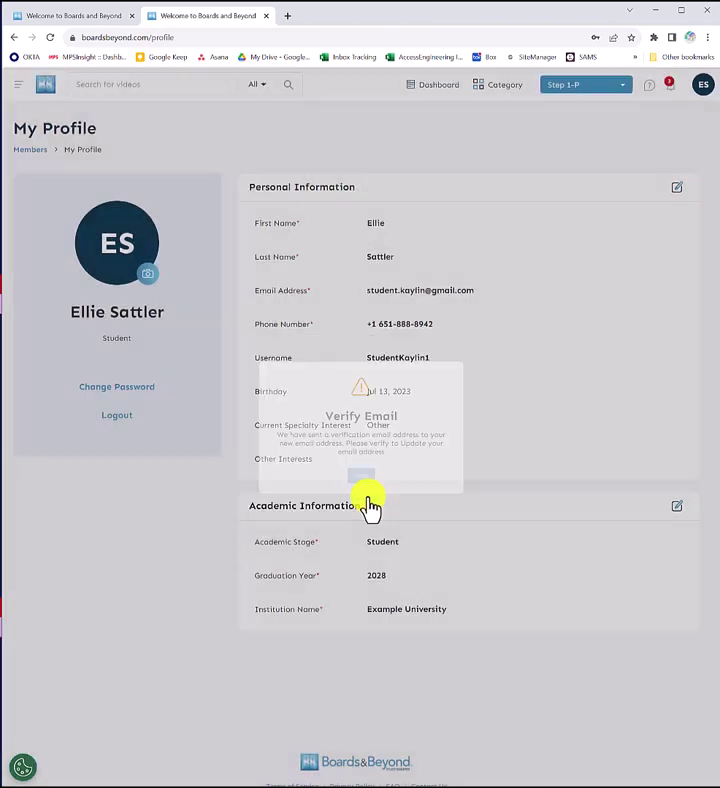
Return to the Example University page, submit an email address for verification and open the Boards & Beyond verification email in Gmail
{"action": "left_click", "coordinate": [113, 19]}
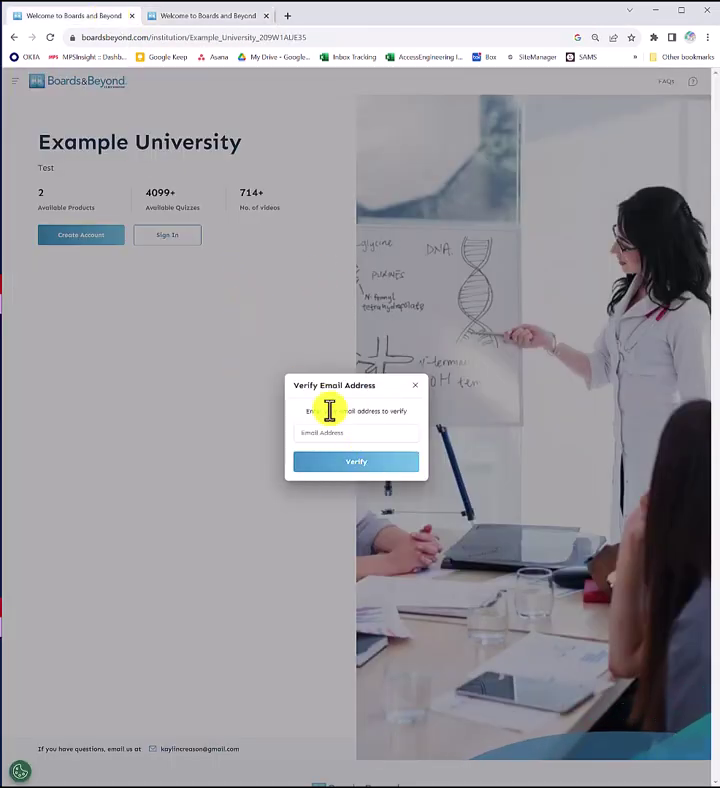
{"action": "left_click", "coordinate": [352, 432]}
{"action": "left_click", "coordinate": [352, 466]}
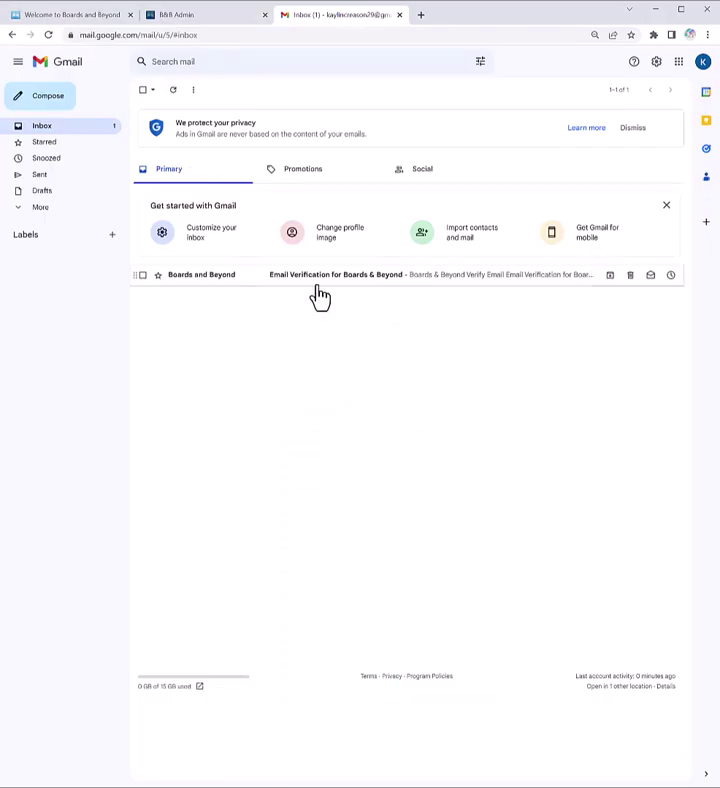
{"action": "left_click", "coordinate": [319, 291]}
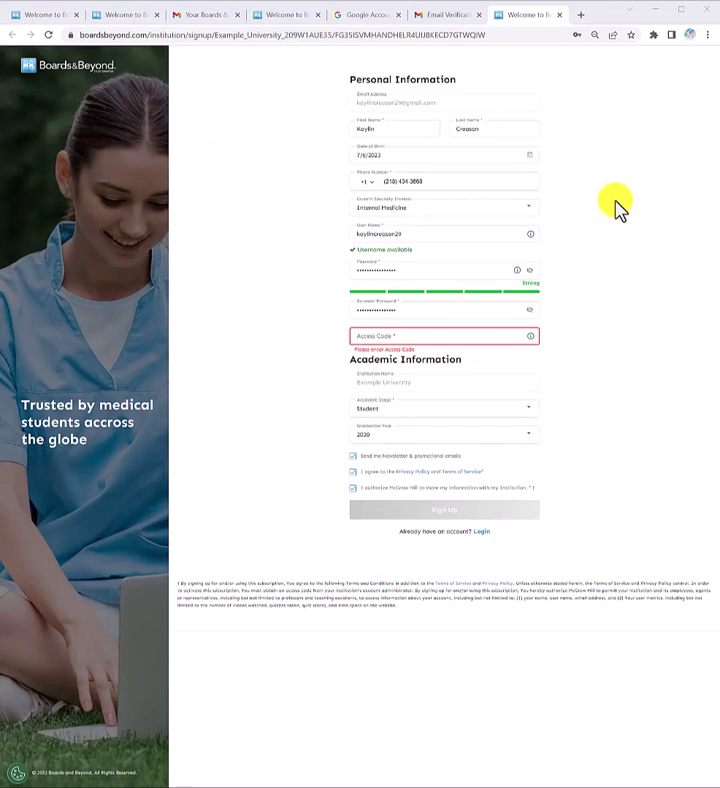
Review the username on the signup form and fill in the Access Code field with the code from the Student Registration PDF
{"action": "left_click", "coordinate": [431, 234]}
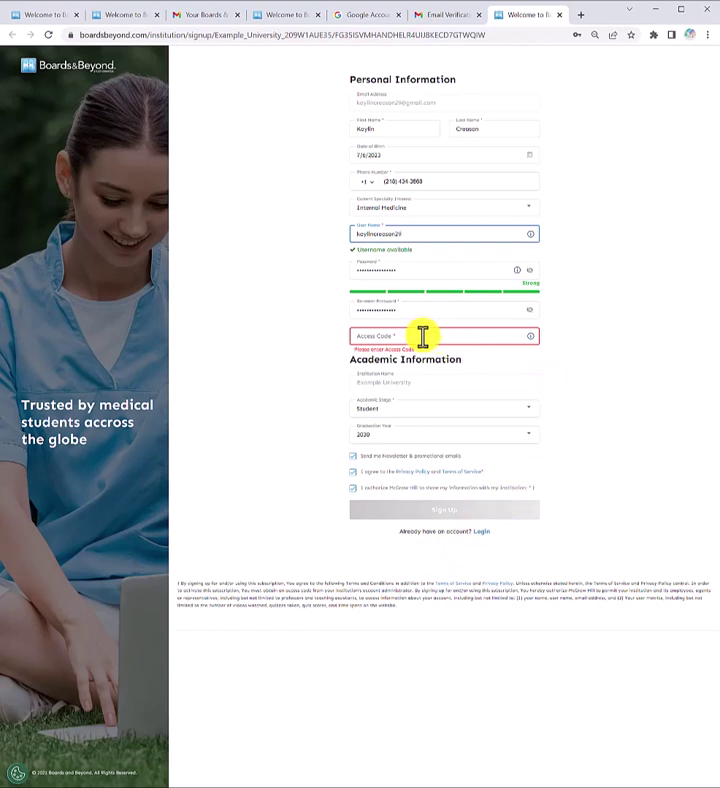
{"action": "key", "text": "alt+Tab"}
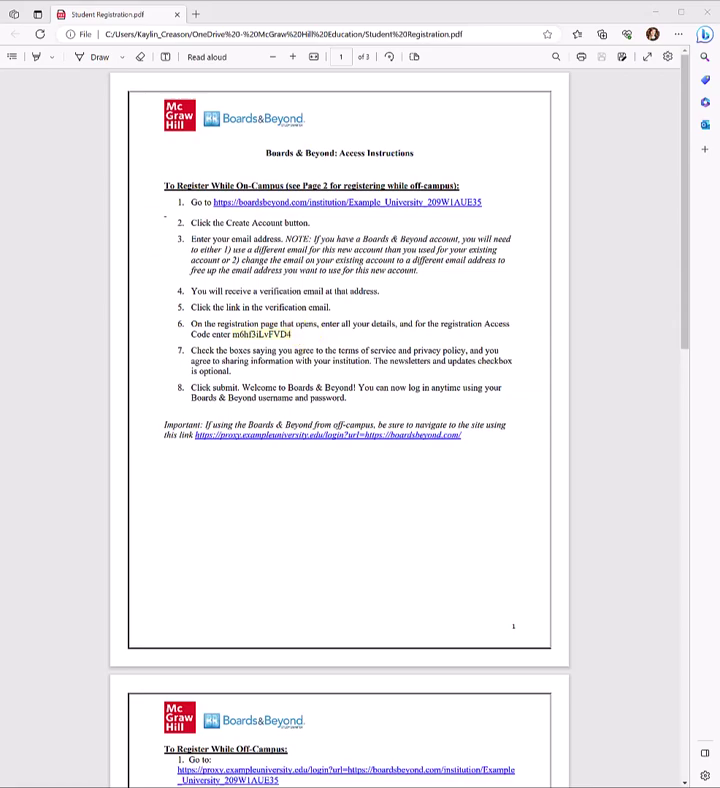
{"action": "key", "text": "alt+Tab"}
{"action": "left_click", "coordinate": [423, 340]}
{"action": "key", "text": "ctrl+v"}
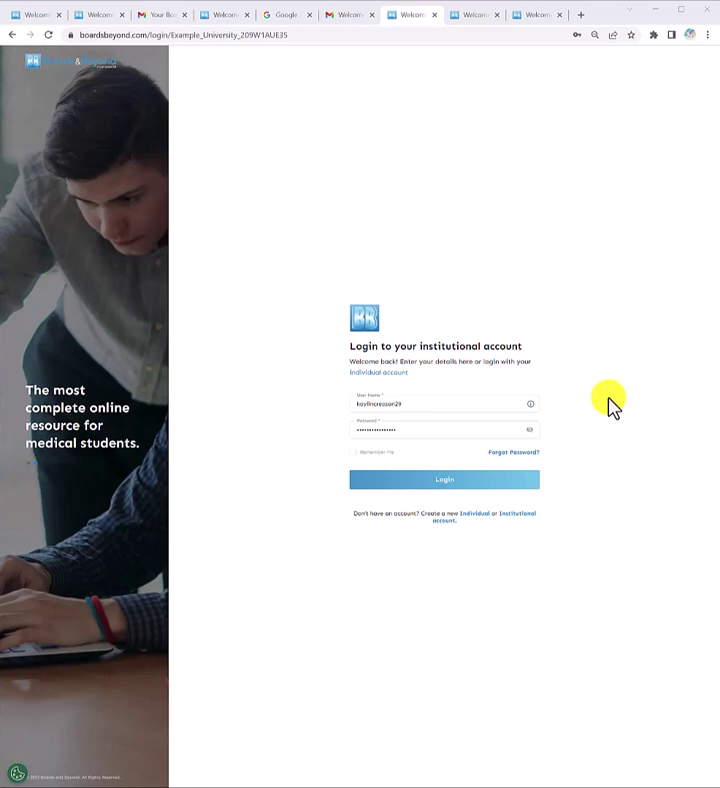
Log in to the institutional account with the student's username and password
{"action": "left_click", "coordinate": [414, 402]}
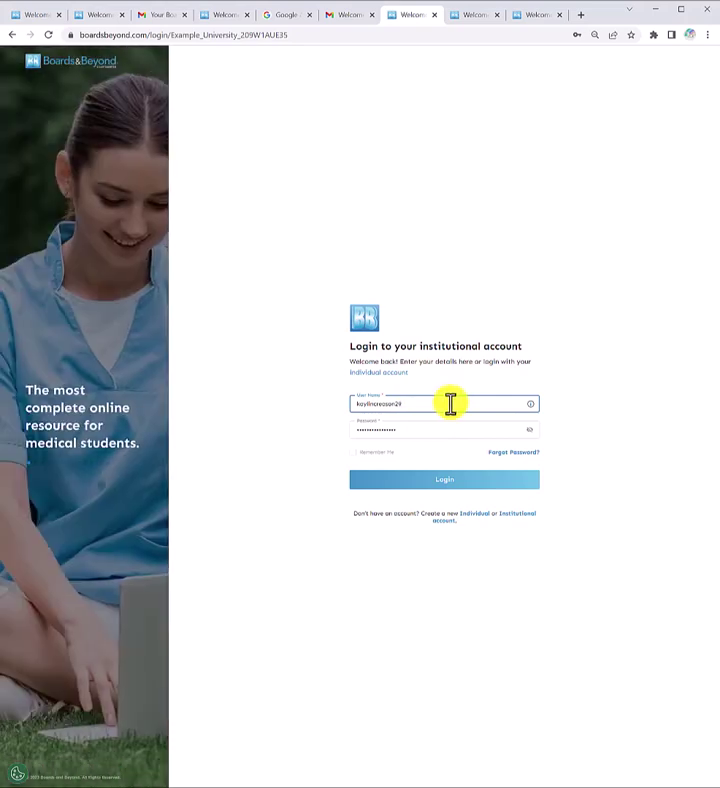
{"action": "left_click", "coordinate": [347, 16]}
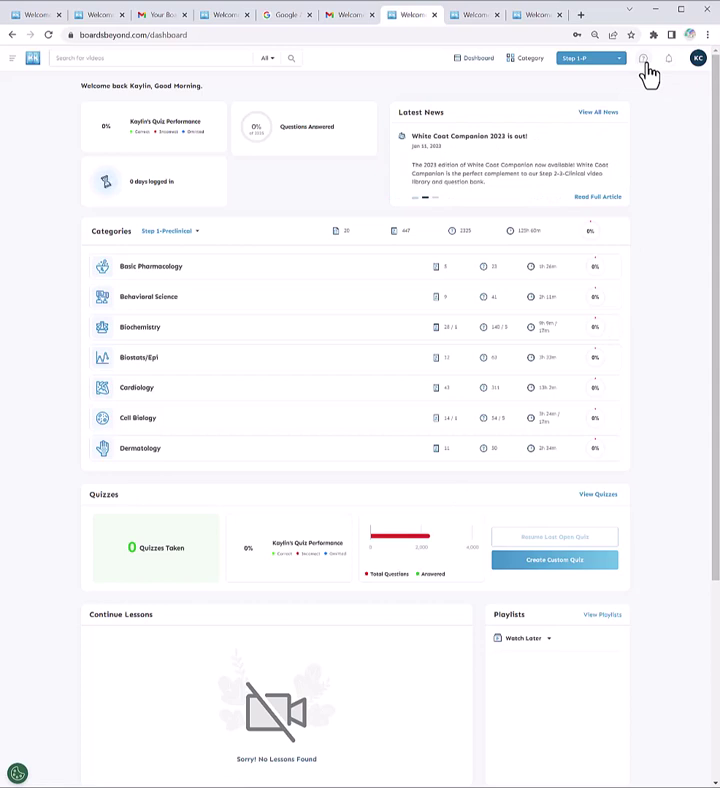
Open the System Tutorials and start the tour of the Member Dashboard
{"action": "left_click", "coordinate": [645, 63]}
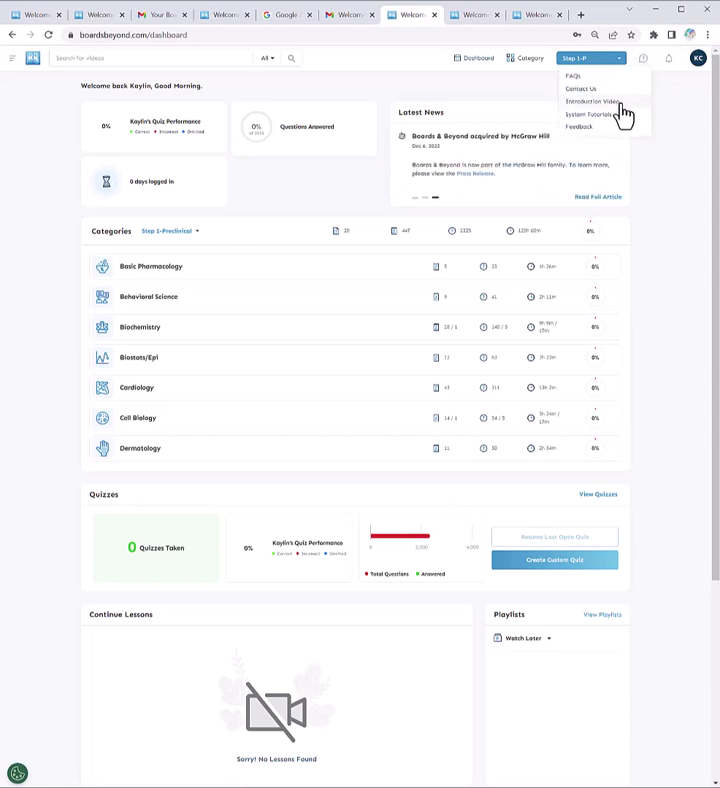
{"action": "left_click", "coordinate": [603, 124]}
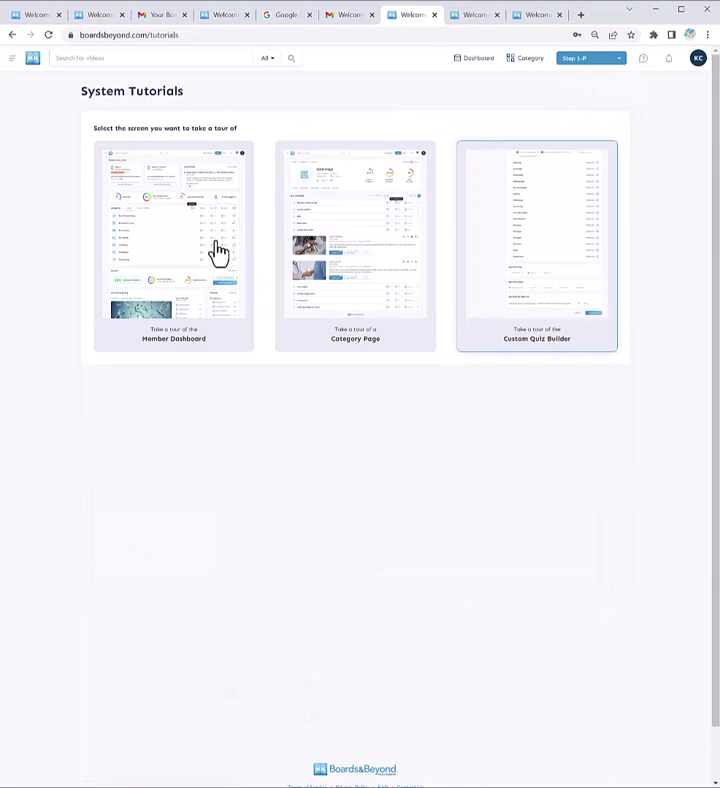
{"action": "left_click", "coordinate": [158, 278]}
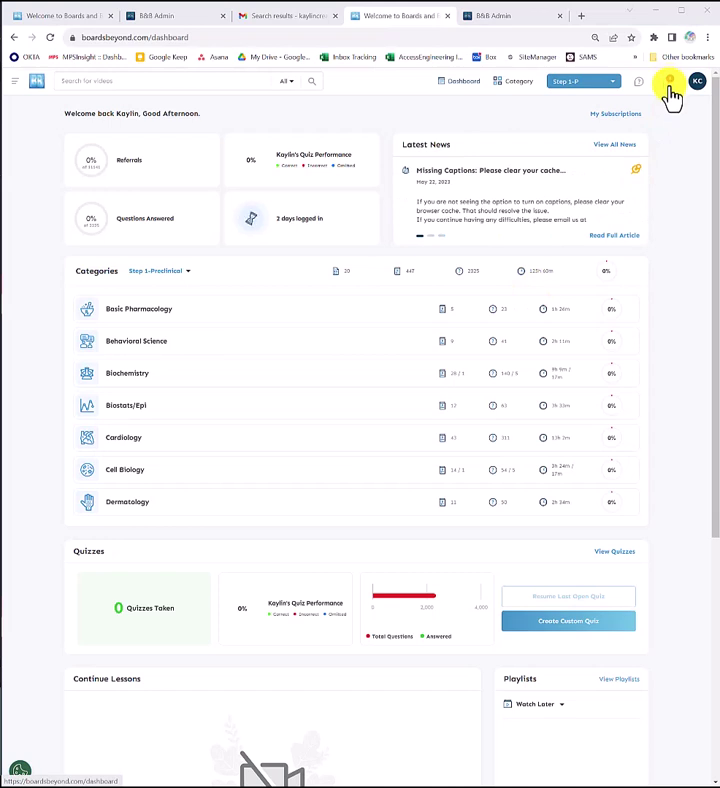
Open the Fall Cohort 2023 invitation from the notifications and accept it, agreeing to the disclaimer terms
{"action": "left_click", "coordinate": [670, 84]}
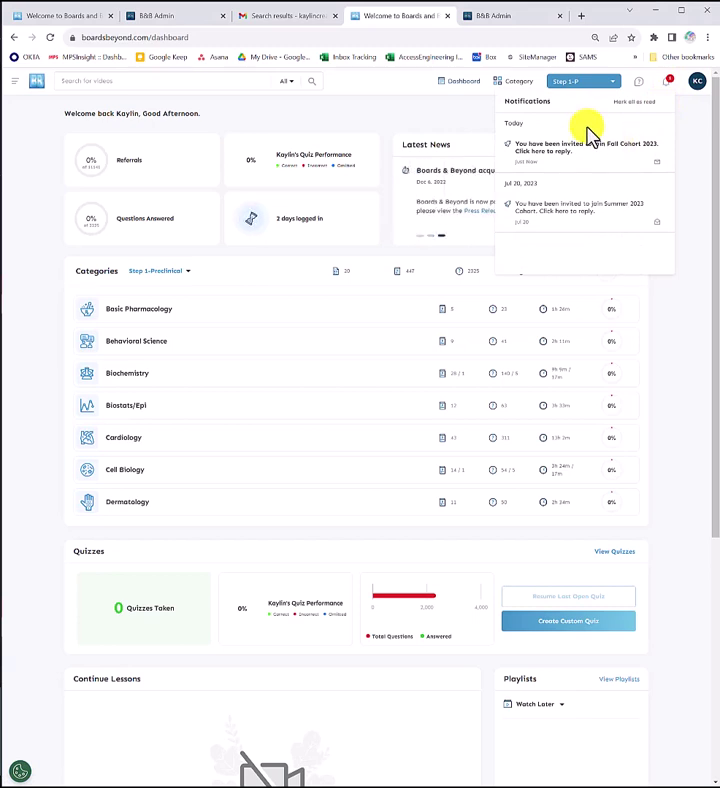
{"action": "left_click", "coordinate": [555, 153]}
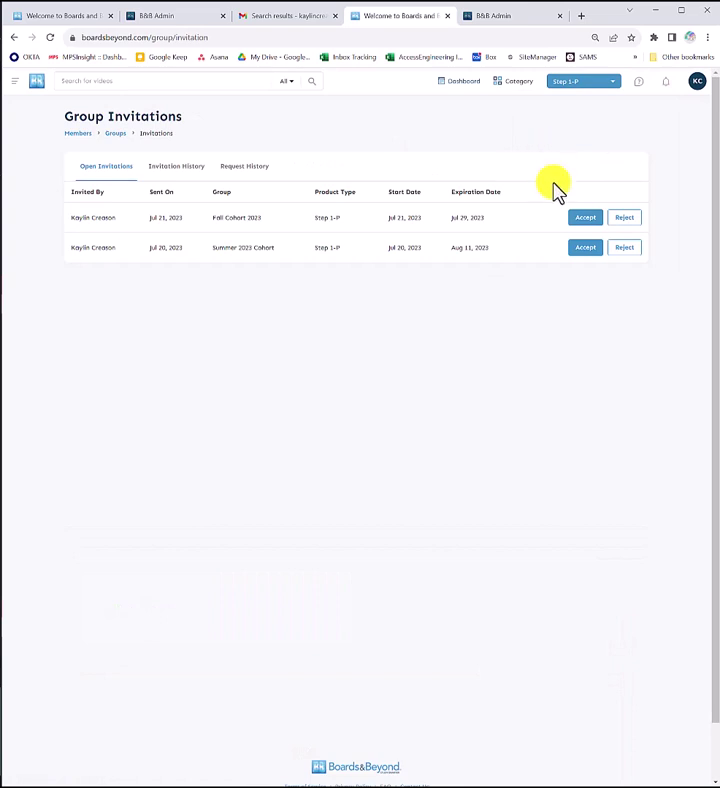
{"action": "left_click", "coordinate": [586, 222]}
{"action": "left_click", "coordinate": [299, 465]}
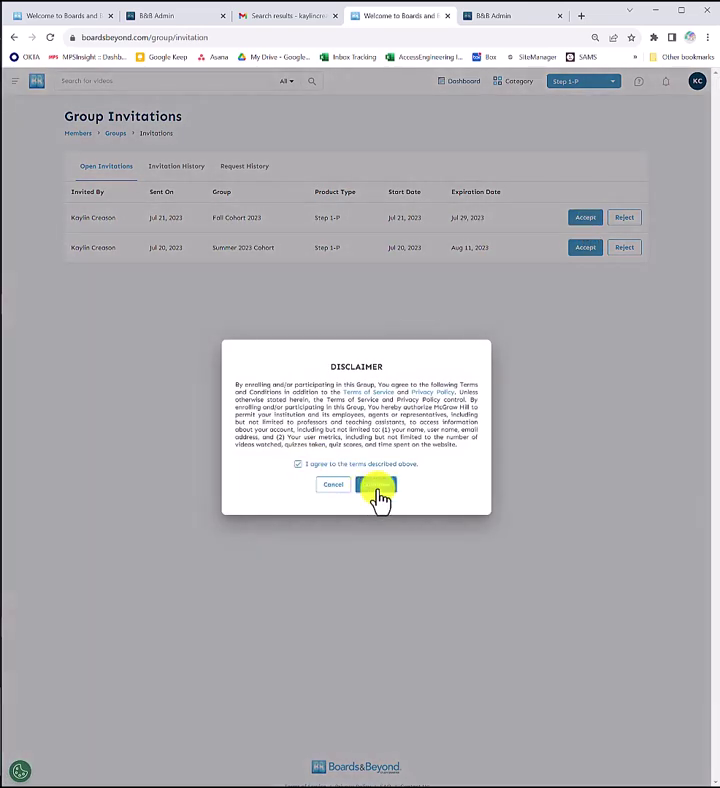
{"action": "left_click", "coordinate": [377, 486]}
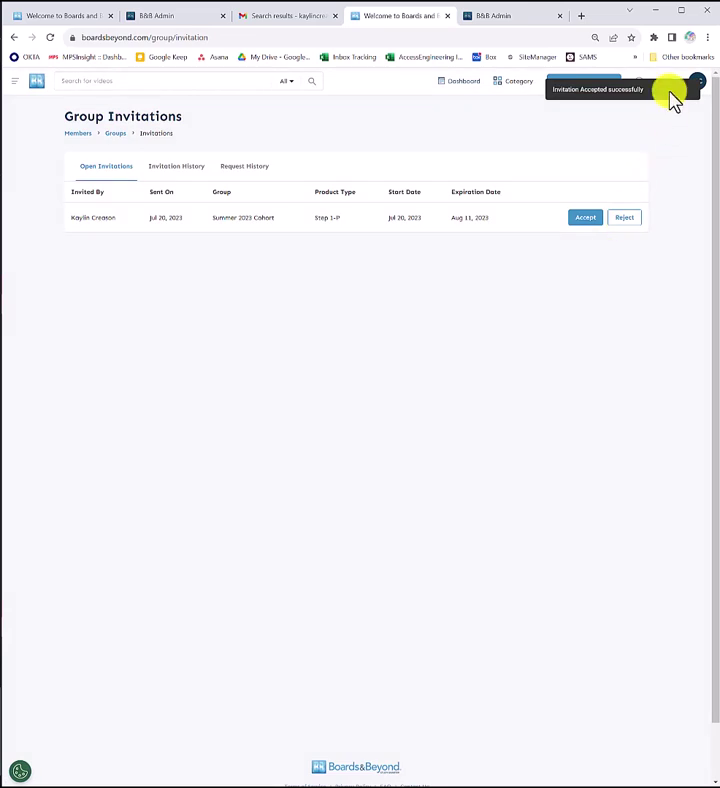
{"action": "left_click", "coordinate": [665, 84]}
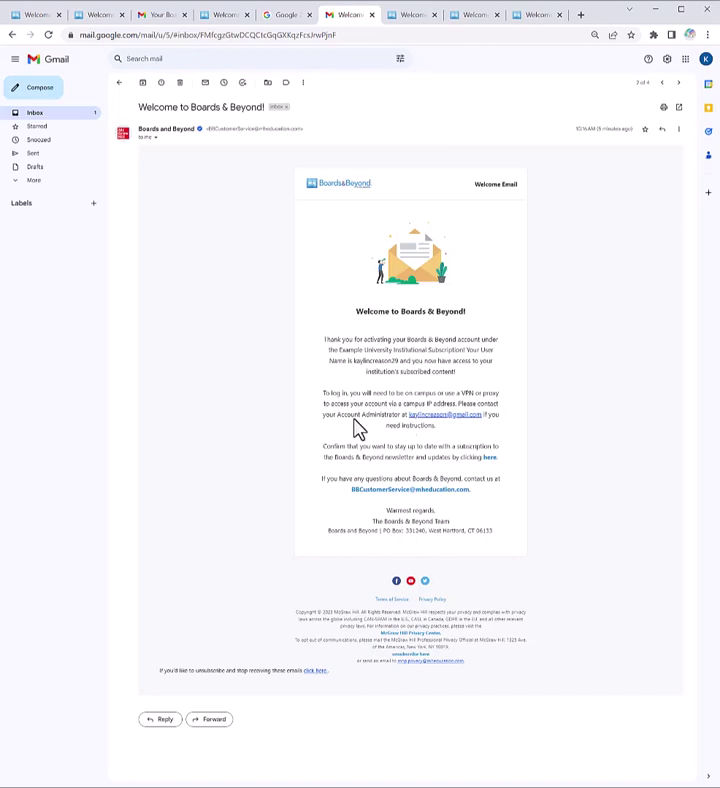
Highlight the Account Administrator mention in the Boards & Beyond welcome email and review the support contact details
{"action": "left_click_drag", "start_coordinate": [340, 417], "coordinate": [400, 421]}
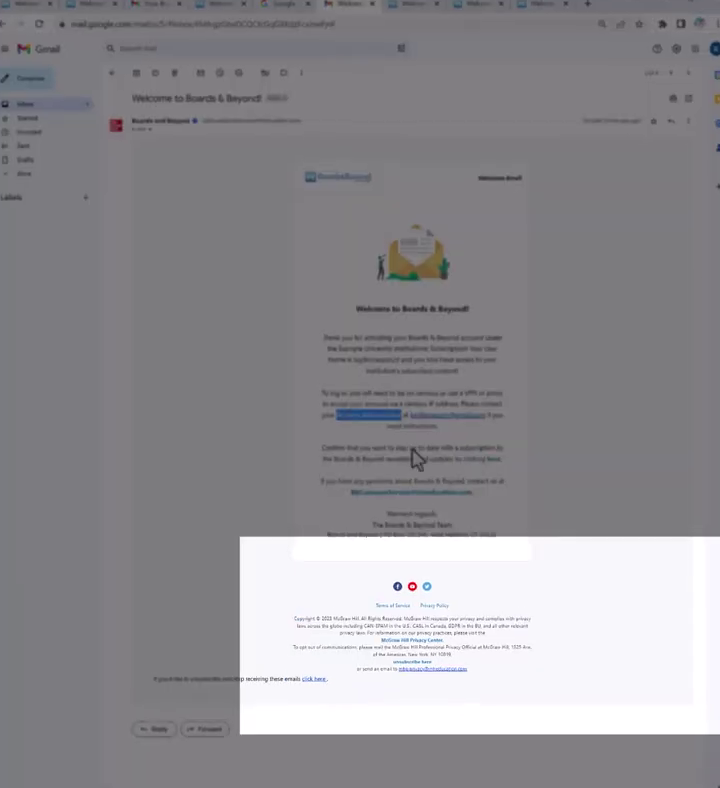
{"action": "left_click", "coordinate": [414, 455]}
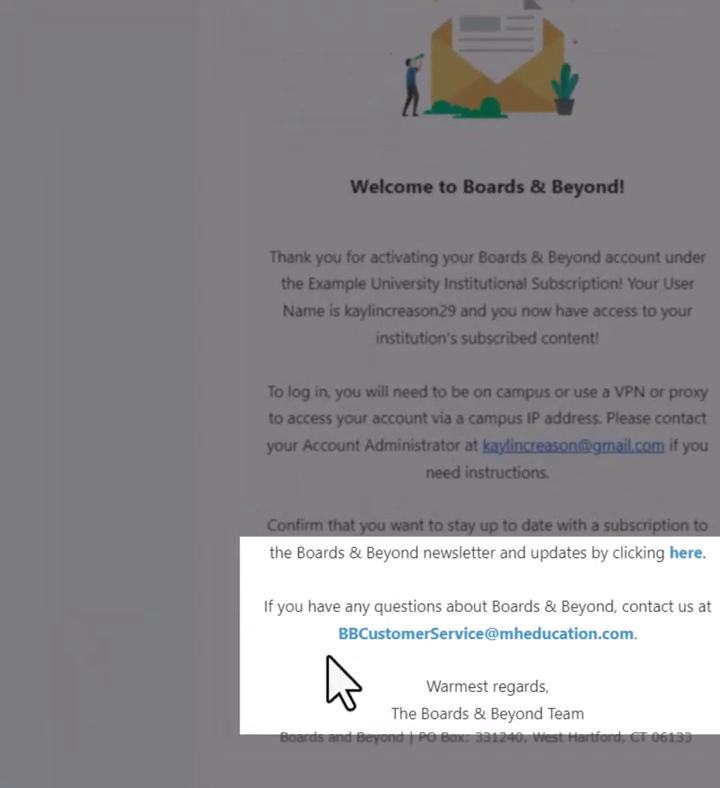